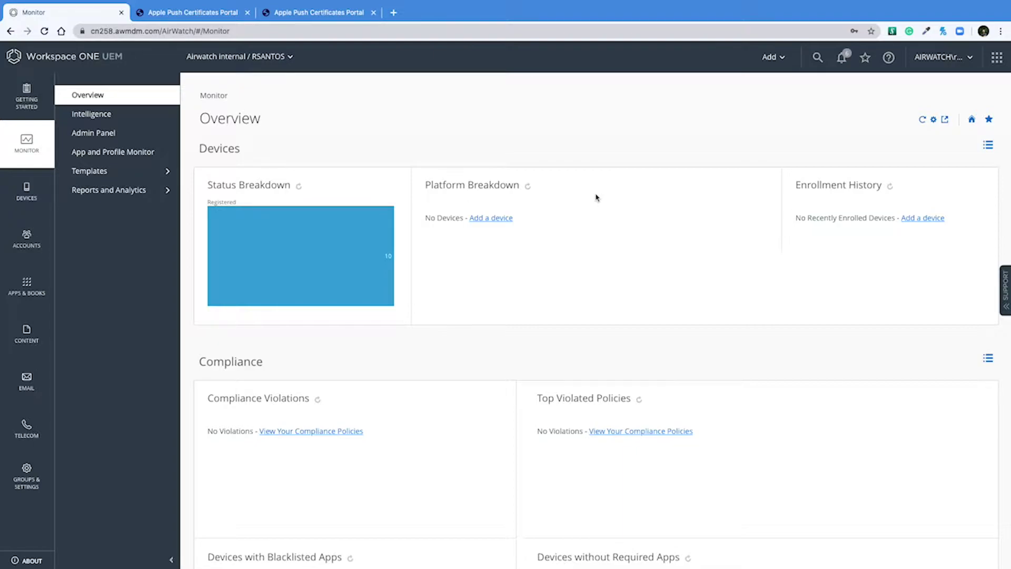
Go to All Settings > Devices & Users > Apple > APNs For MDM to view the certificate valid until 6/3/2021.
left_click(22, 477)
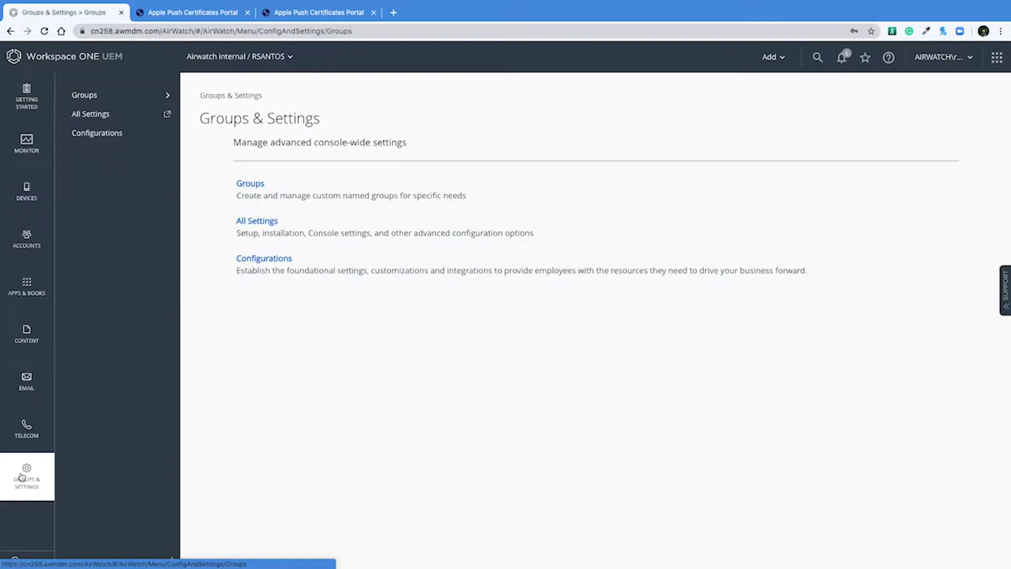
left_click(266, 222)
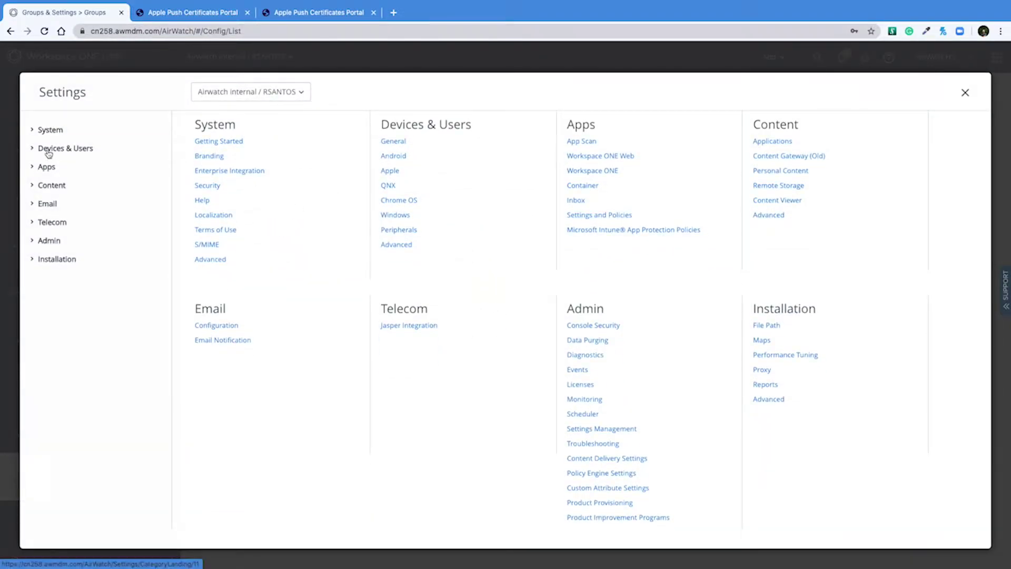
left_click(49, 150)
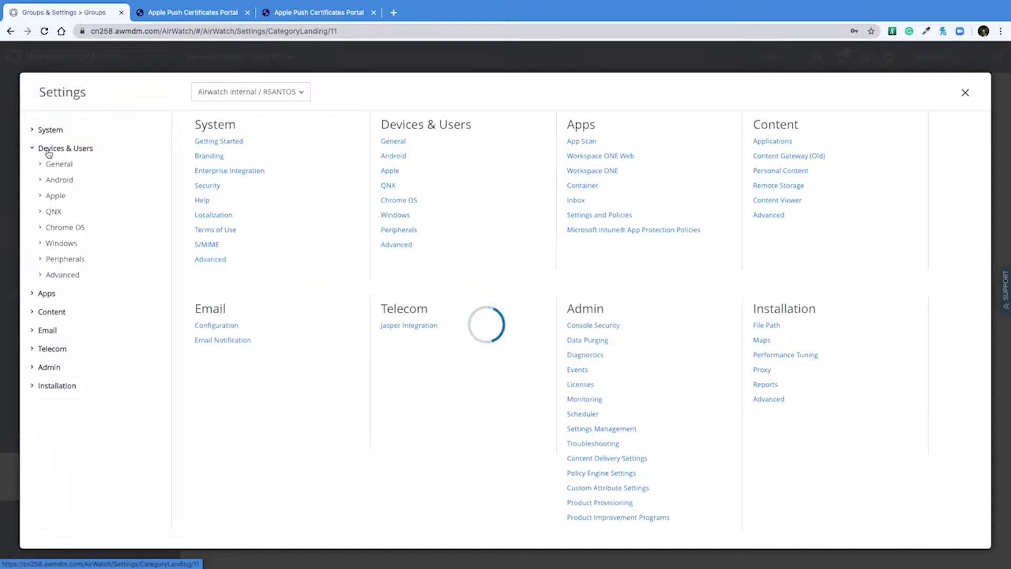
left_click(55, 197)
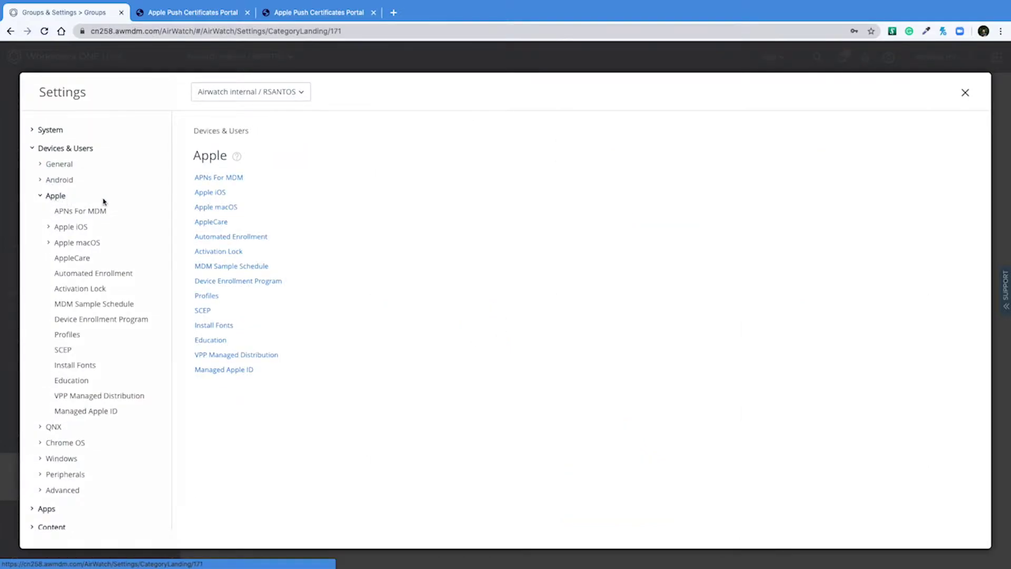
left_click(220, 180)
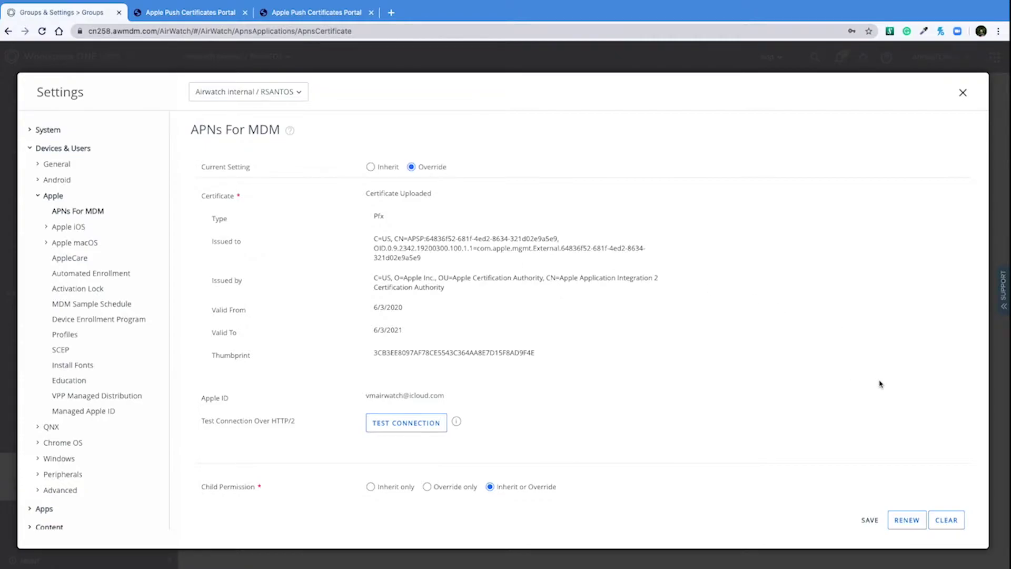
Start the APNs certificate renewal and download the MDM_APNsRequest.plist signing request.
left_click(907, 521)
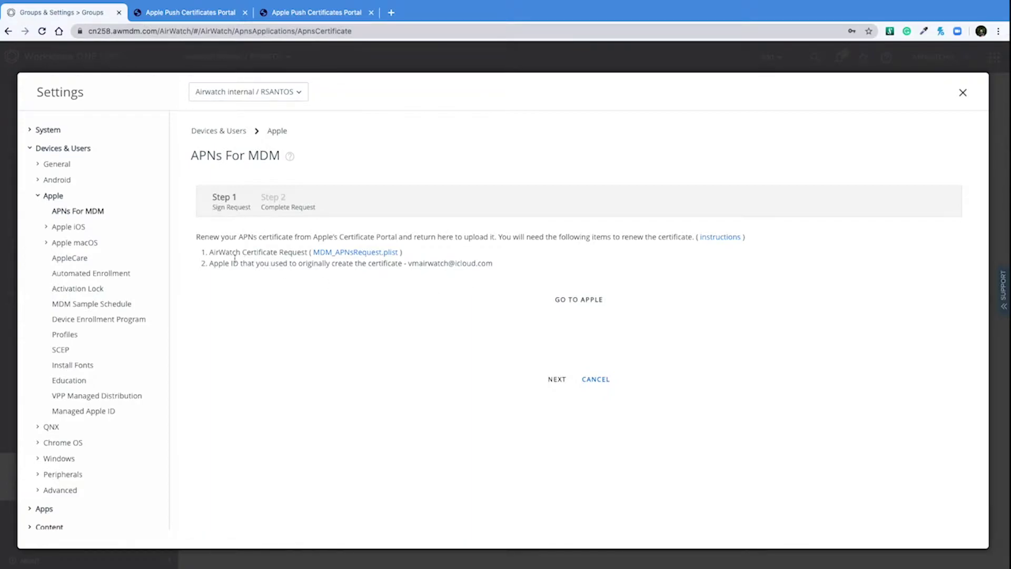
left_click(368, 254)
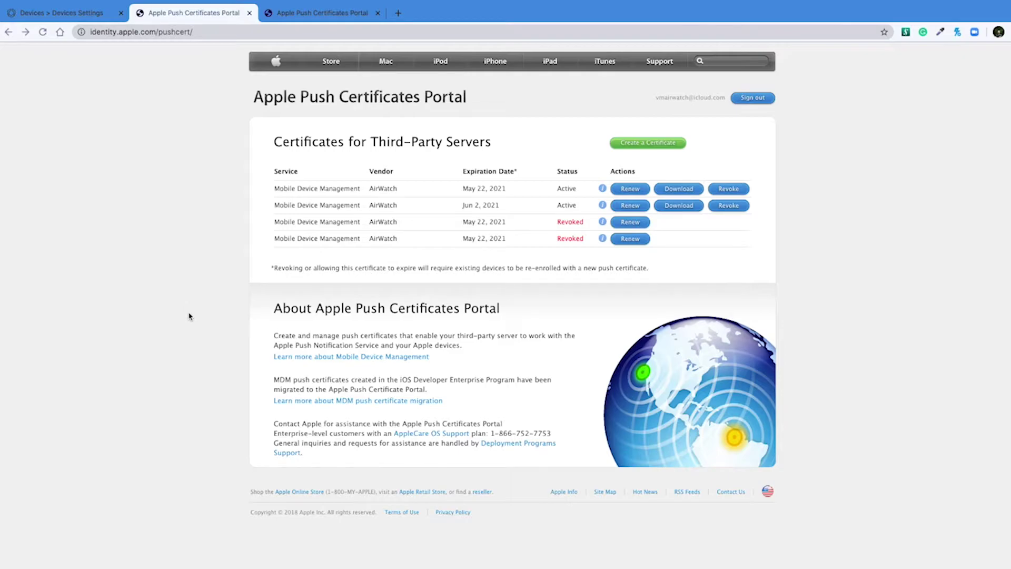
Show details of the May 22, 2021 MDM certificate and select its Subject DN.
left_click(603, 190)
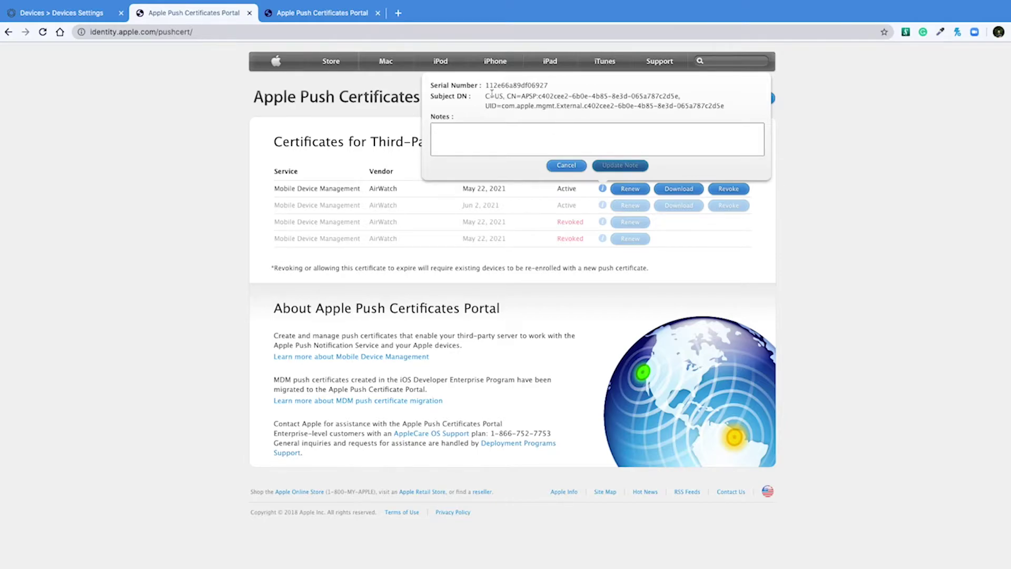
left_click_drag(485, 96, 683, 98)
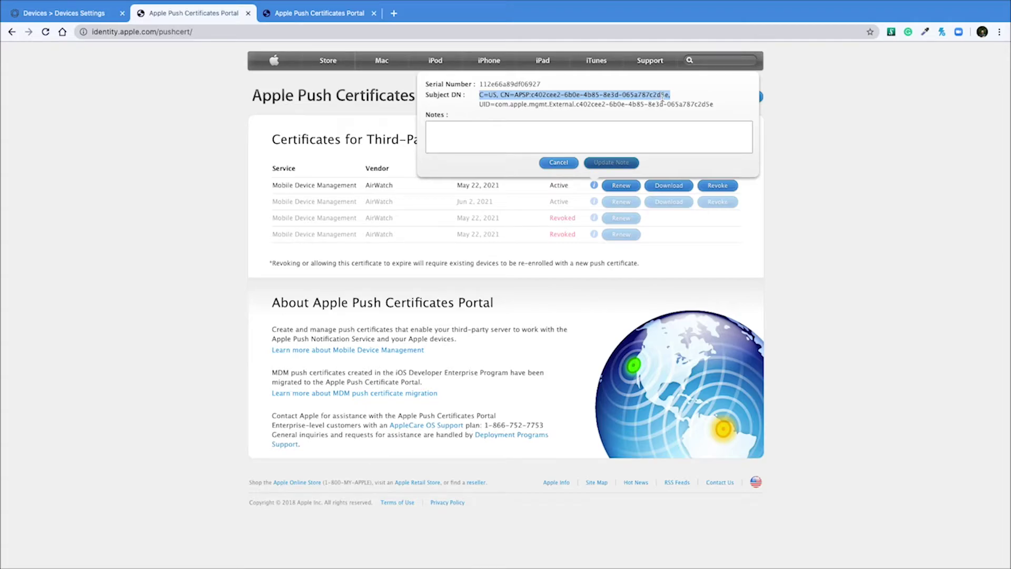
Compare UEM's Issued to value ending in d02e9a5e9, then return to the Apple portal.
left_click(87, 13)
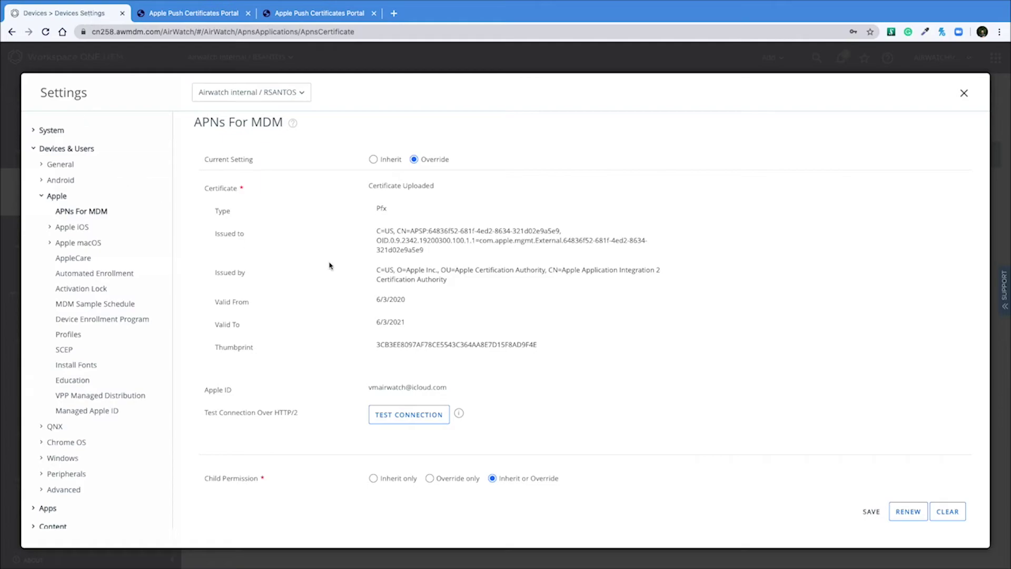
left_click_drag(524, 233, 561, 231)
left_click(213, 13)
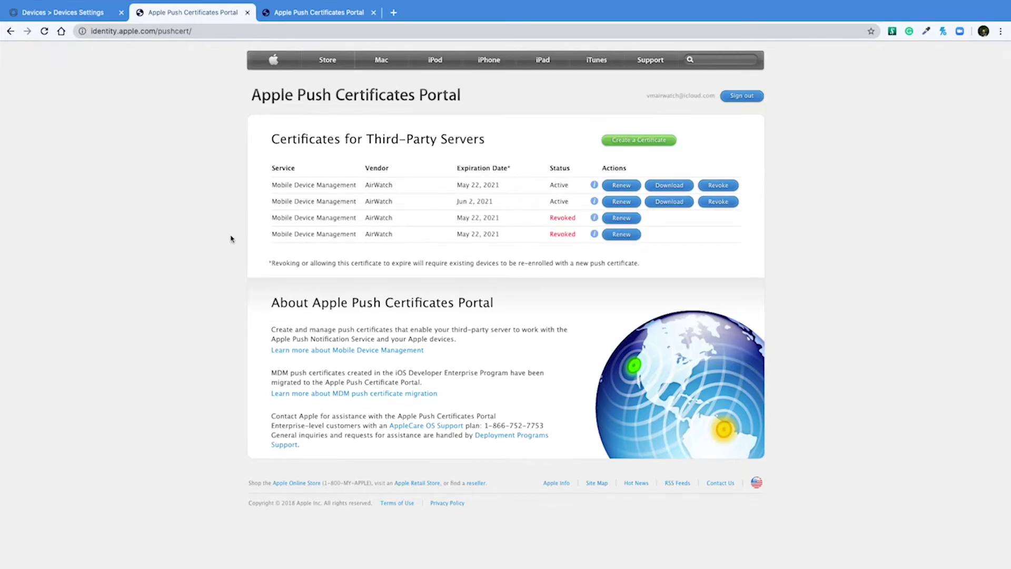
left_click(595, 202)
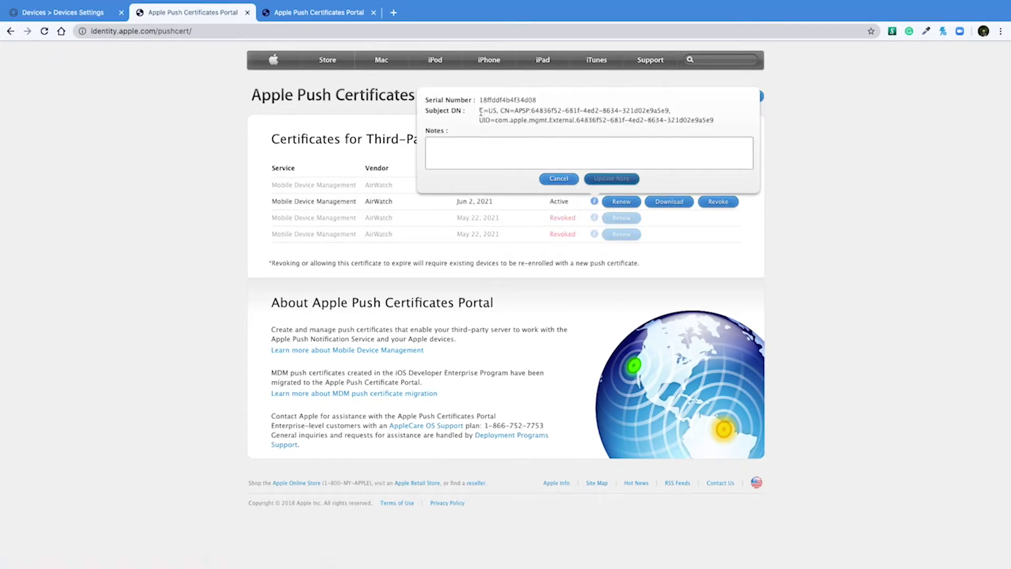
left_click_drag(479, 111, 671, 110)
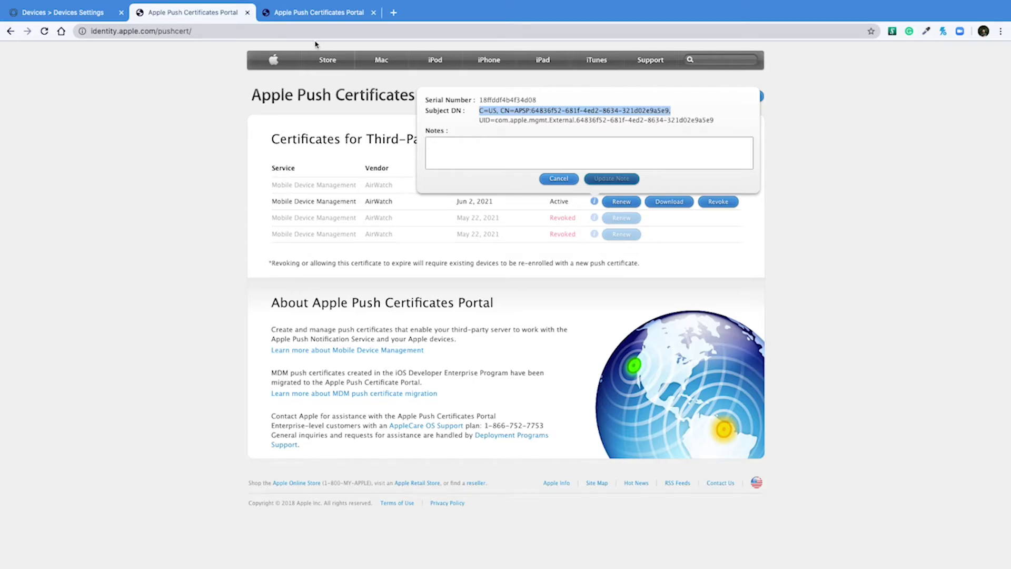
left_click(89, 17)
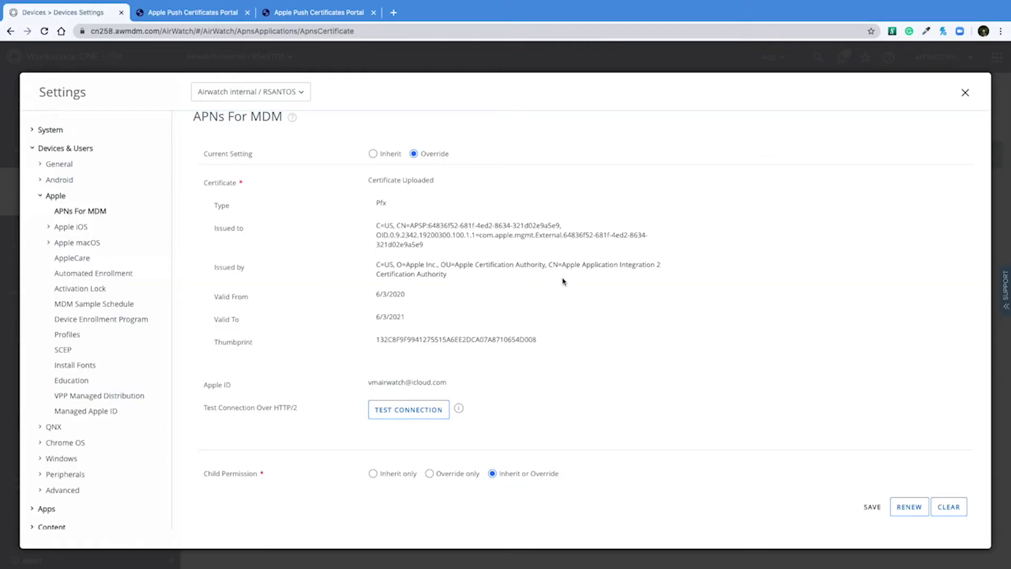
left_click_drag(540, 226, 560, 226)
left_click_drag(376, 226, 561, 225)
left_click(201, 16)
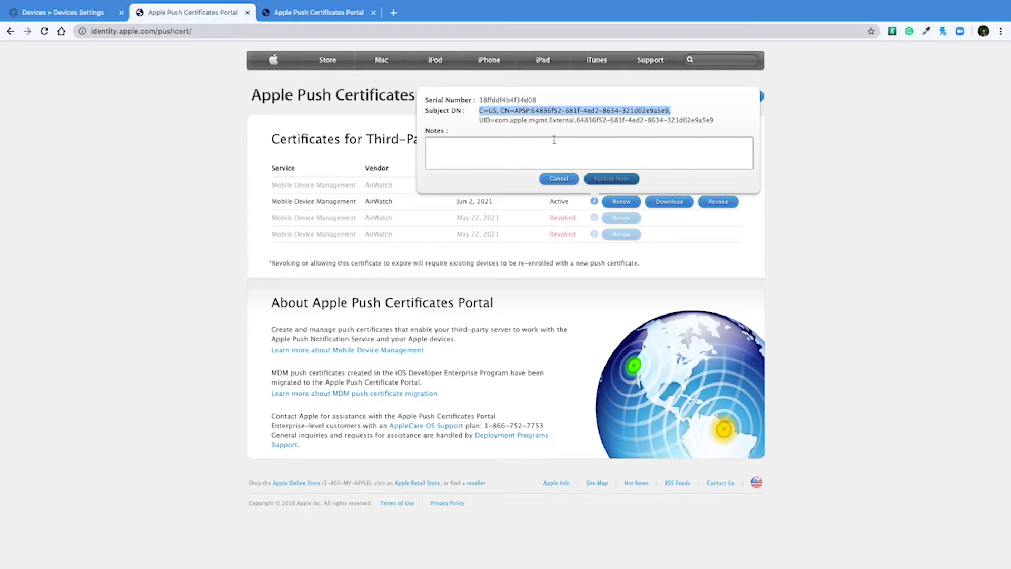
left_click(559, 179)
Renew the Jun 2, 2021 certificate by uploading MDM_APNsRequest (1).plist, then download the renewed certificate.
left_click(615, 202)
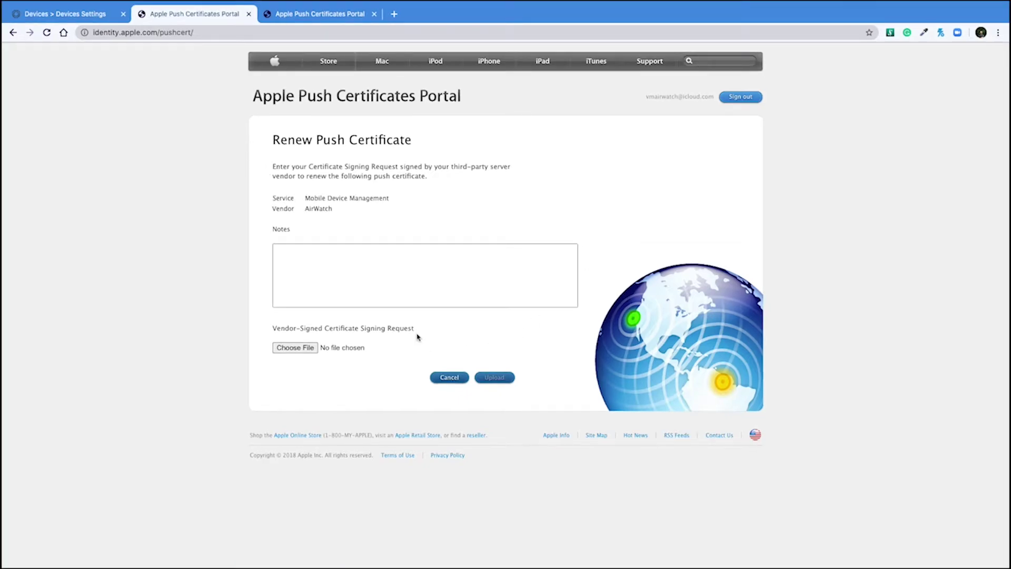
left_click(306, 348)
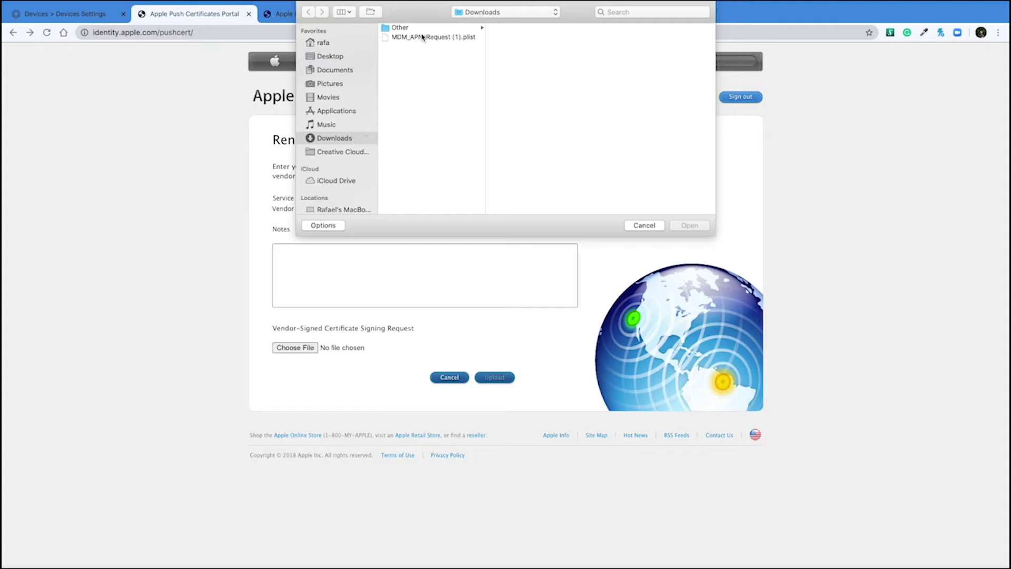
left_click(423, 37)
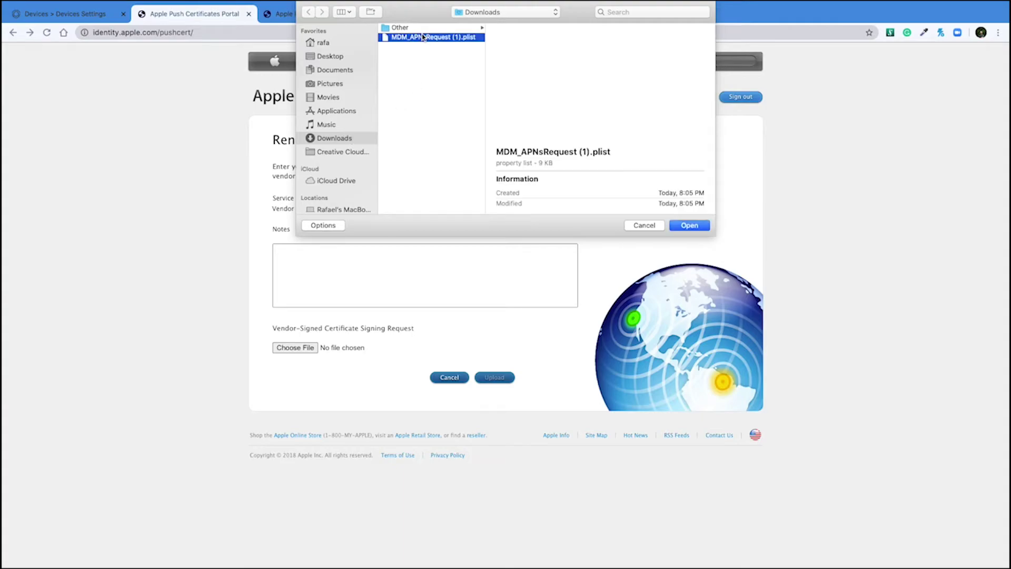
left_click(696, 227)
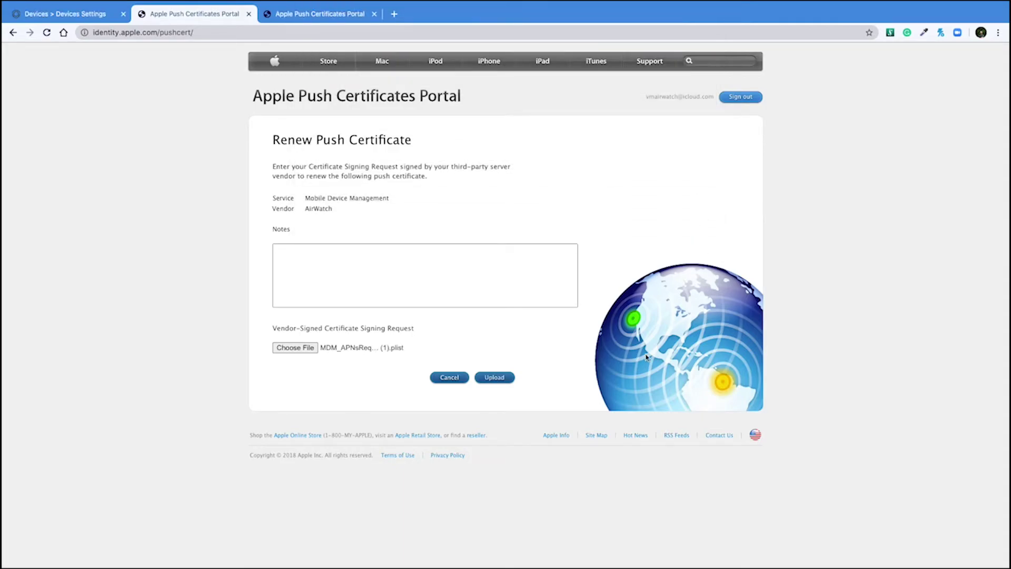
left_click(503, 378)
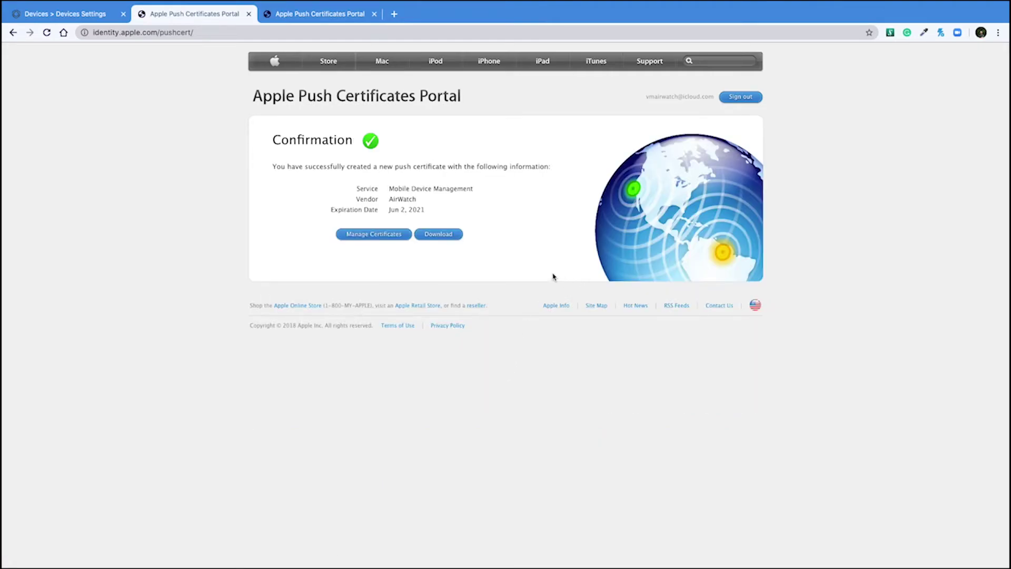
left_click(444, 237)
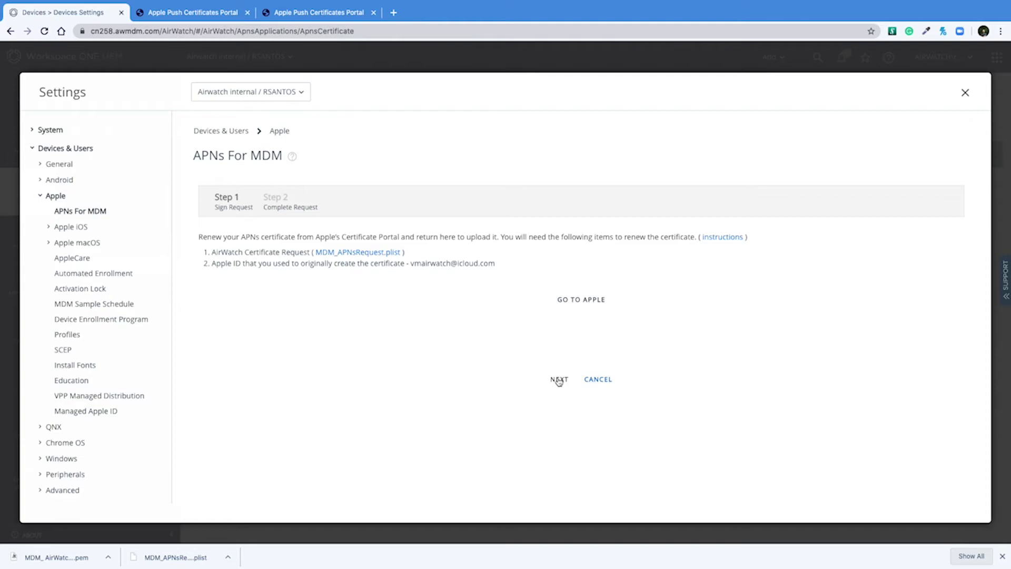
Upload MDM_AirWatch_Certificate.pem in Step 2 and enter the Apple ID e-mail address.
left_click(559, 379)
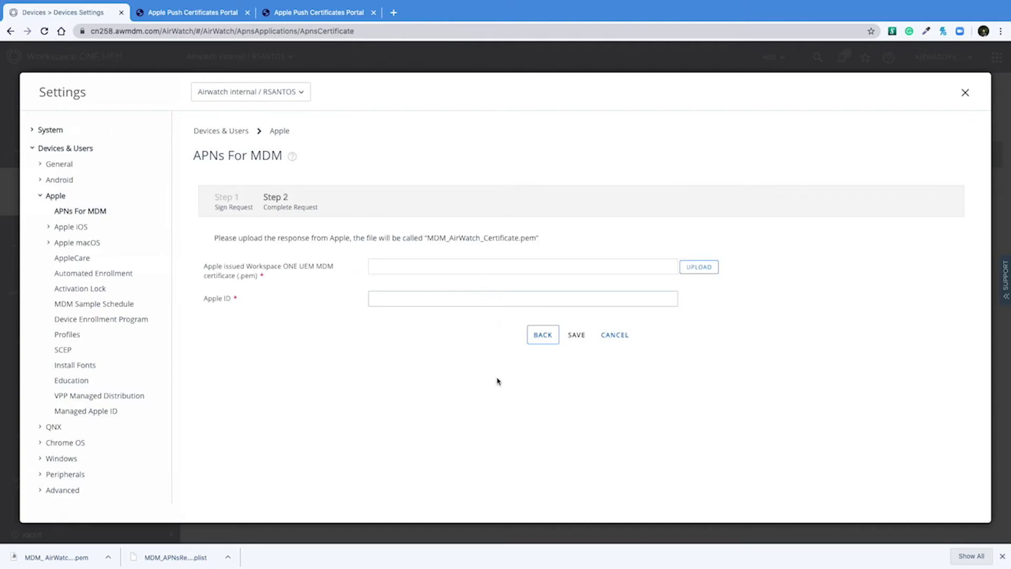
left_click(707, 269)
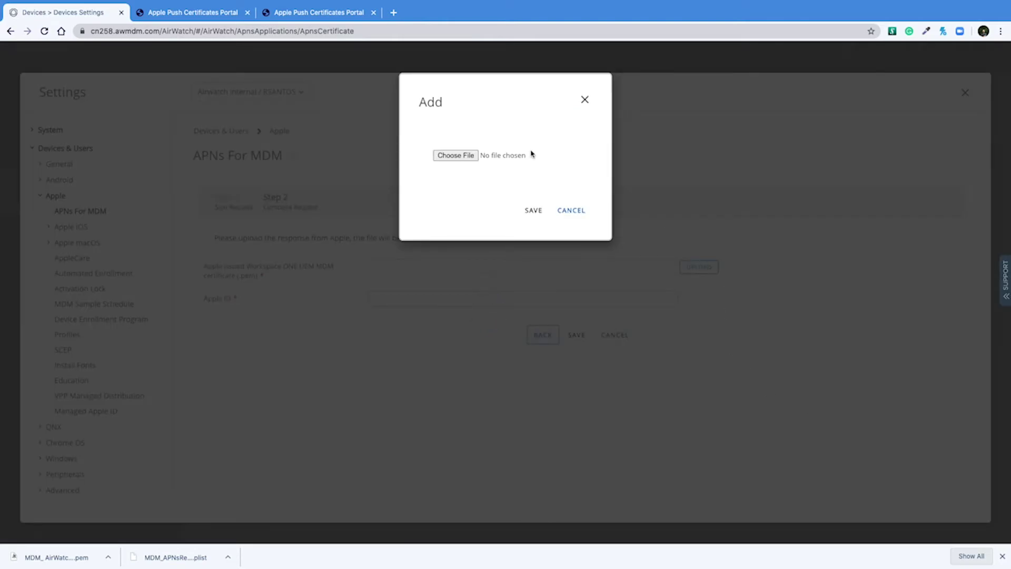
left_click(461, 156)
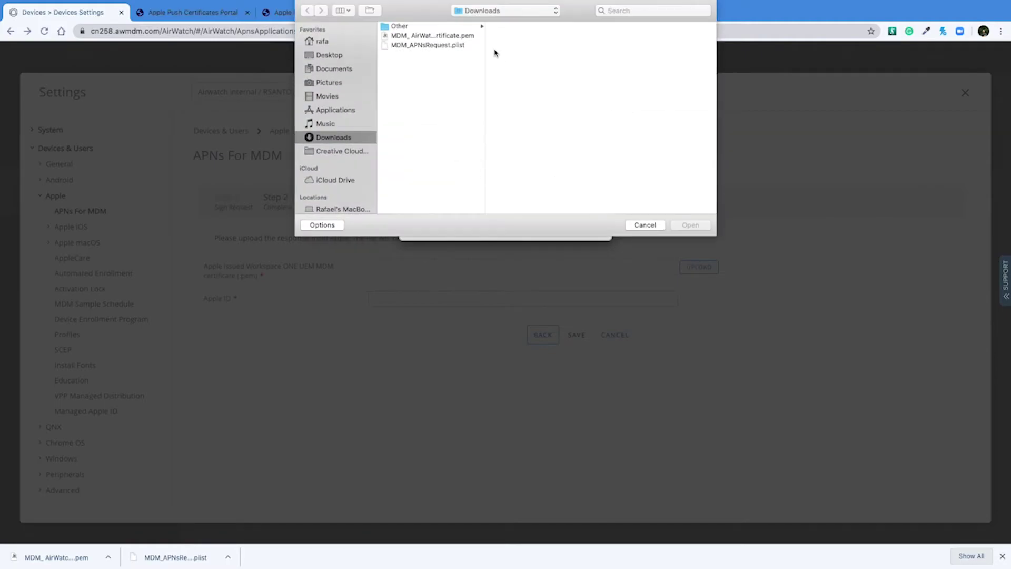
left_click(462, 37)
left_click(692, 228)
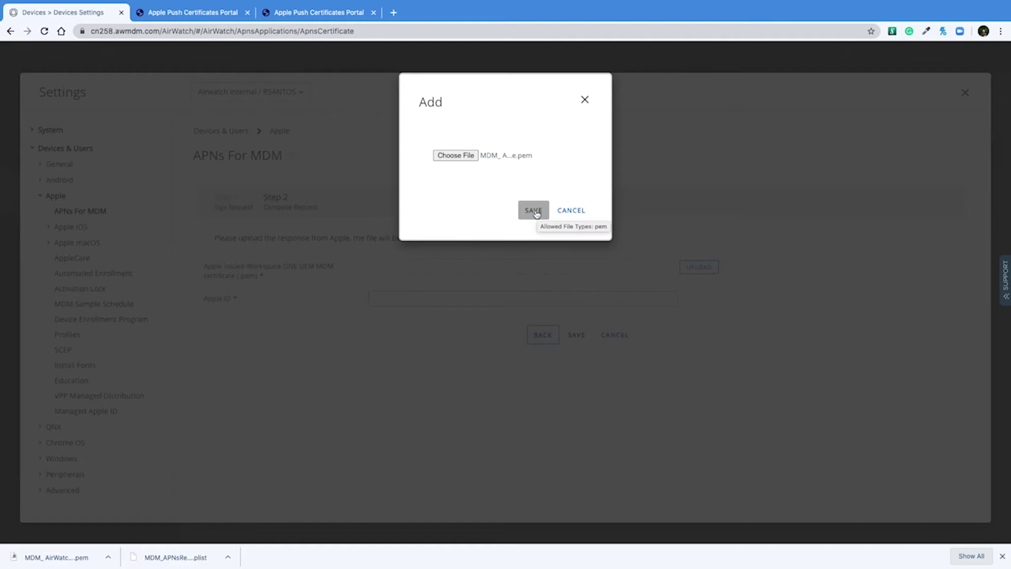
left_click(535, 213)
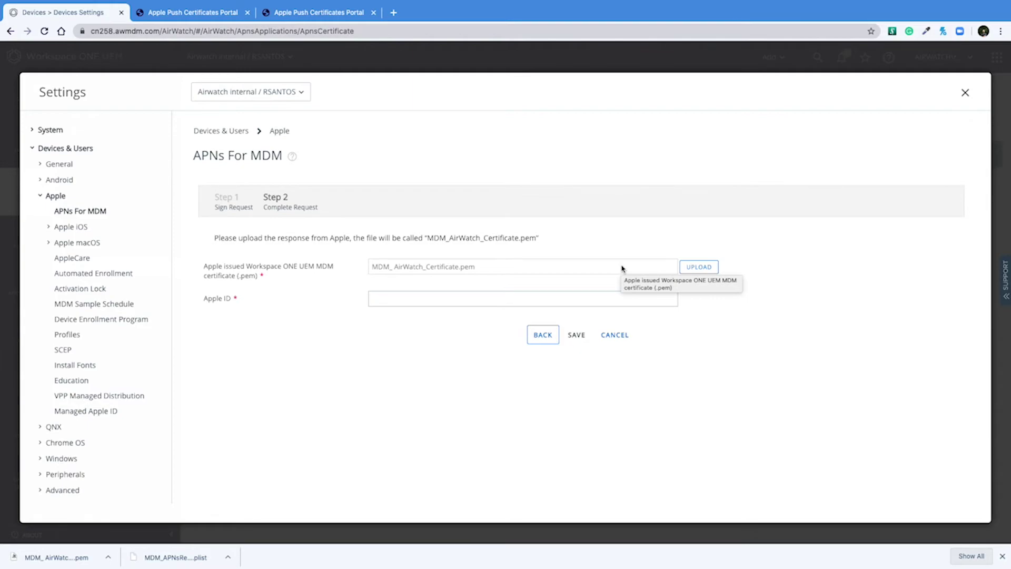
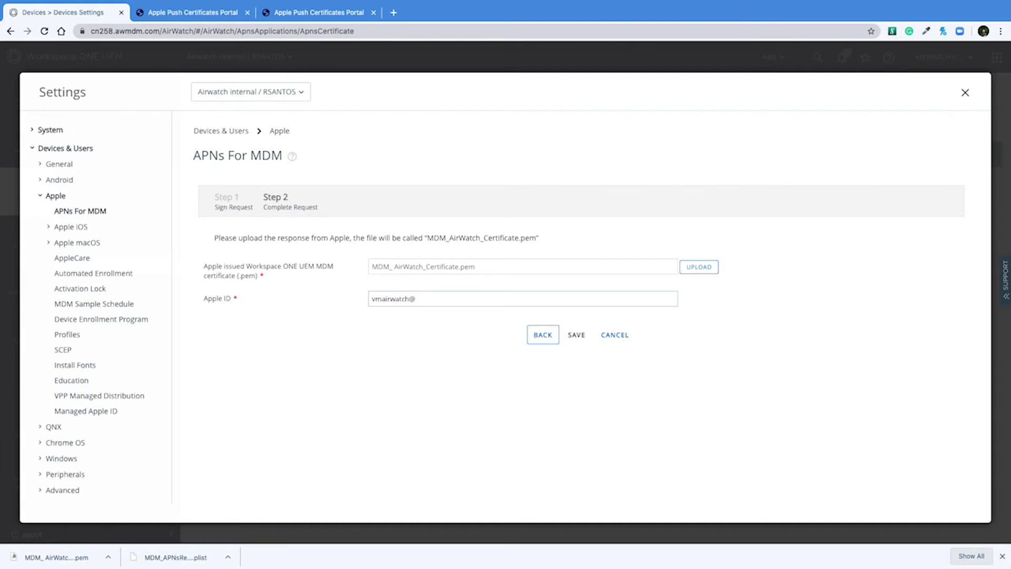
Save the APNs settings and authorize the change by entering the four-digit security PIN.
left_click(580, 337)
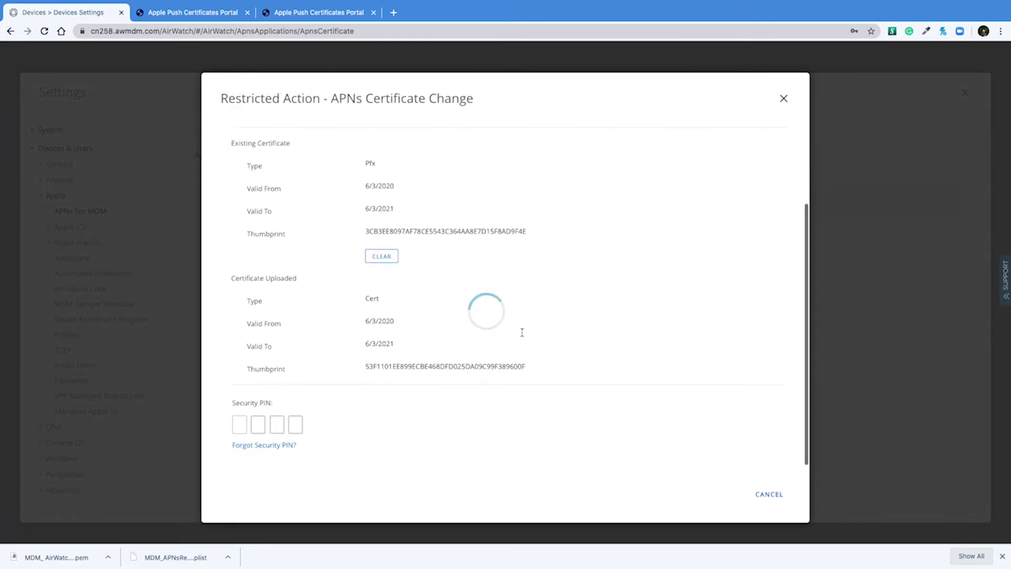
left_click(241, 449)
key("Escape")
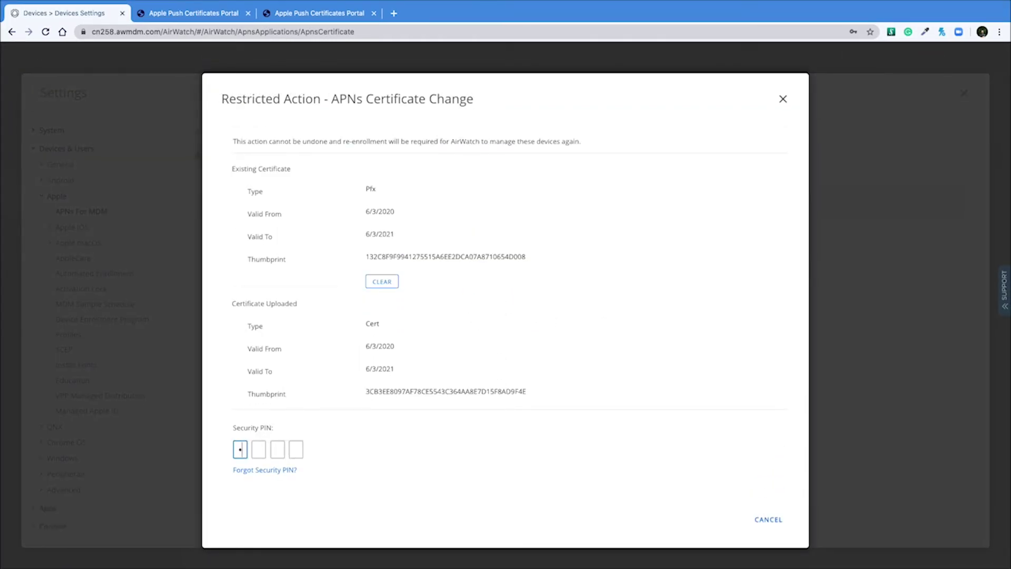
type("1234")
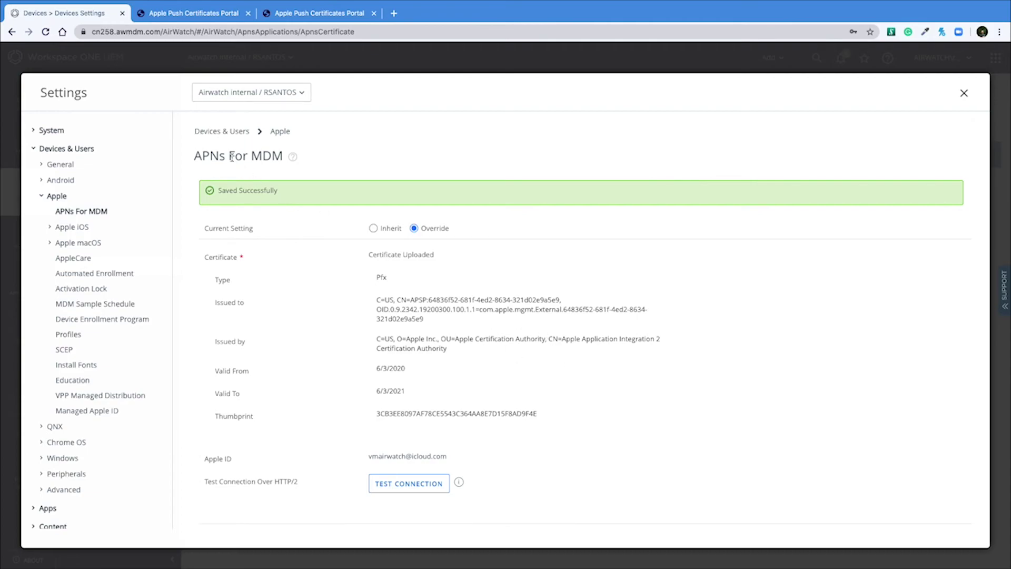
Run Test Connection over HTTP/2 and check the renewed certificate's Valid To date.
scroll(528, 347, "down", 1)
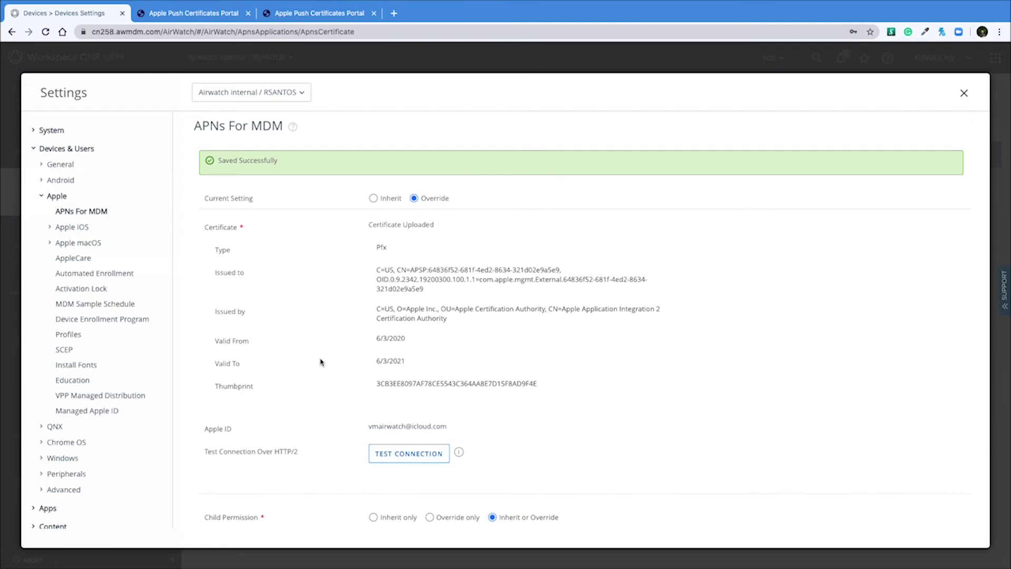
scroll(320, 362, "down", 1)
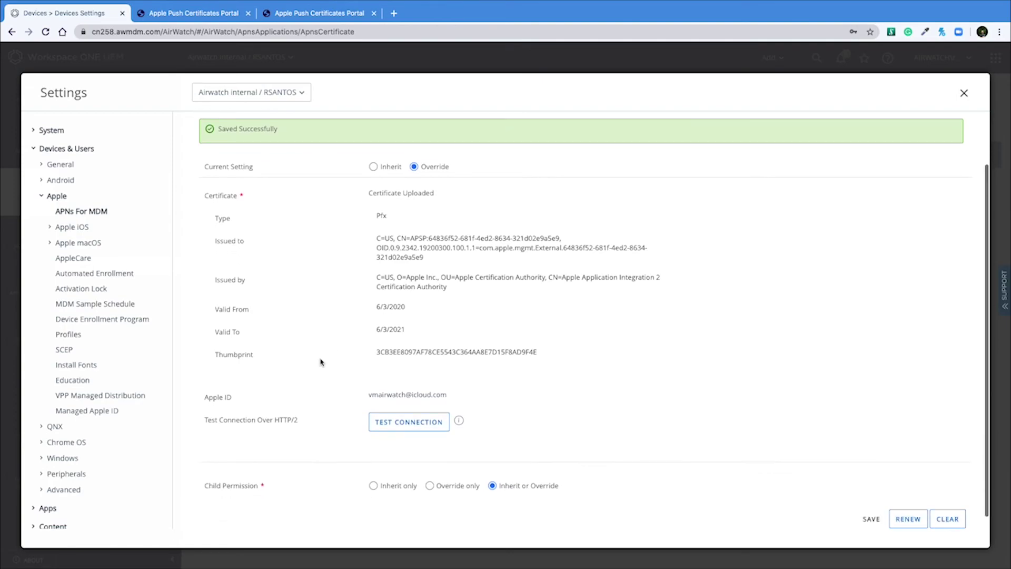
left_click(410, 424)
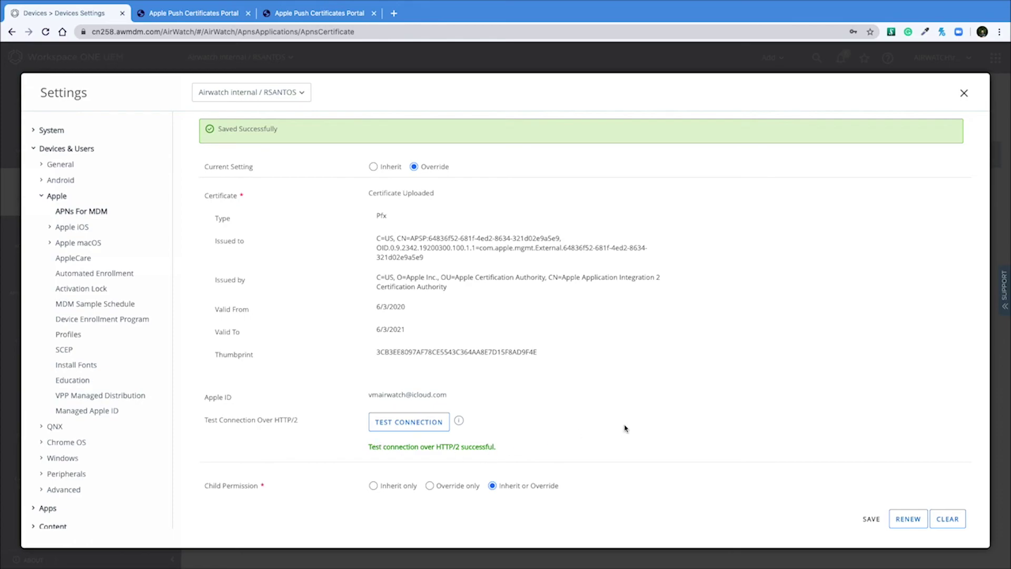
scroll(601, 404, "up", 1)
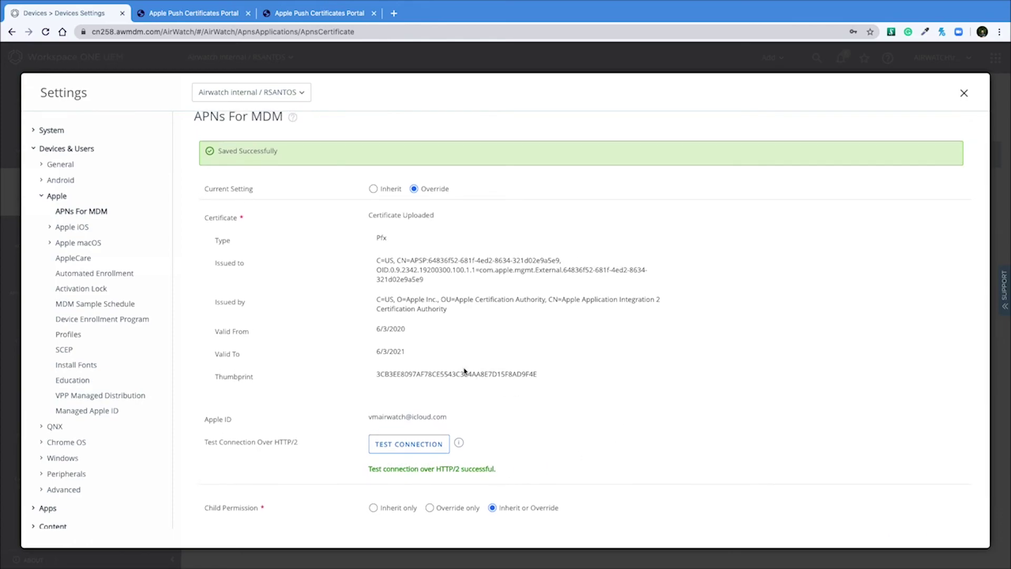
left_click_drag(376, 352, 417, 357)
scroll(711, 390, "down", 2)
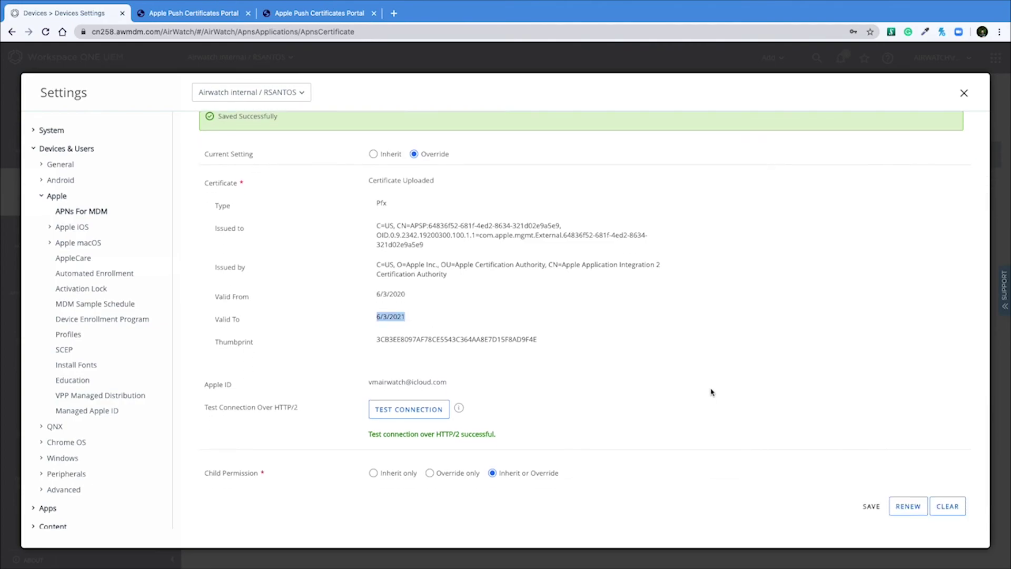
left_click(739, 401)
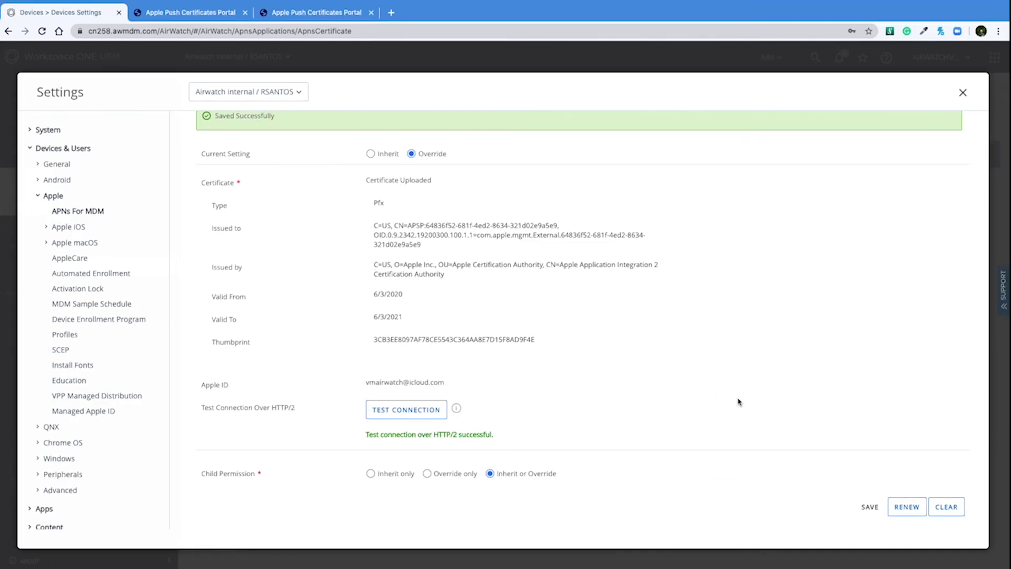